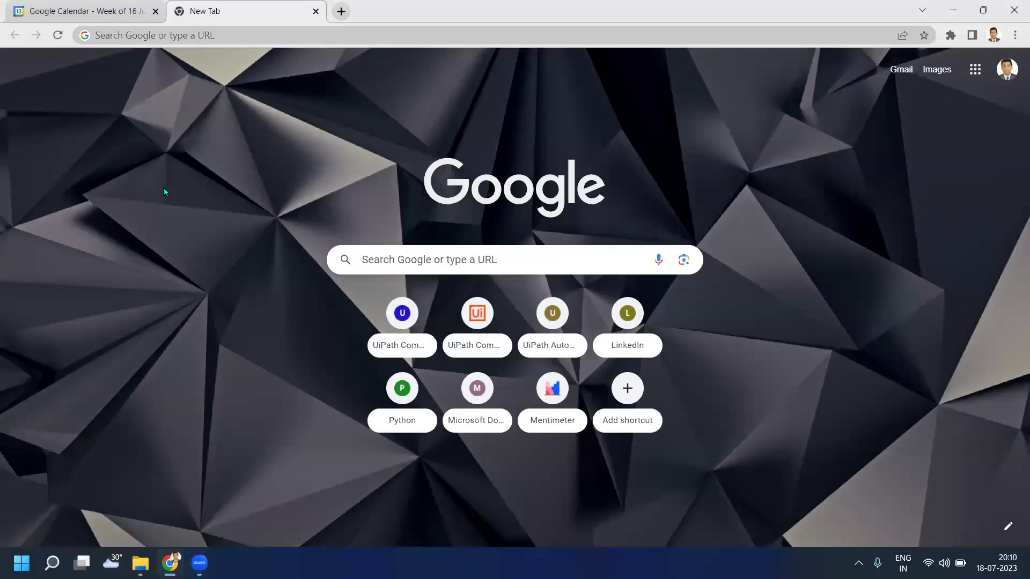
Step: Go to cloud.uipath.com in the browser
click(174, 37)
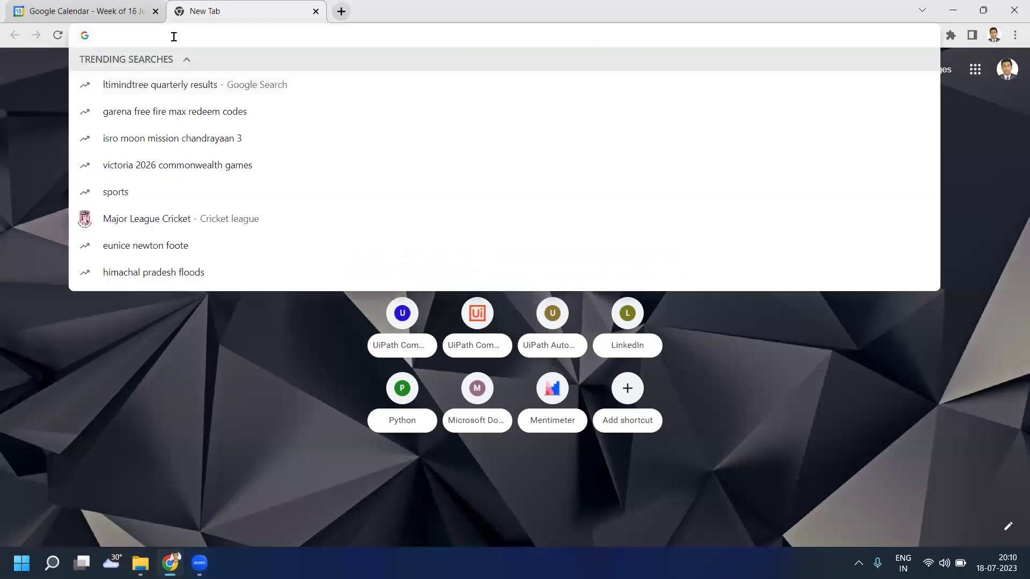
click(19, 205)
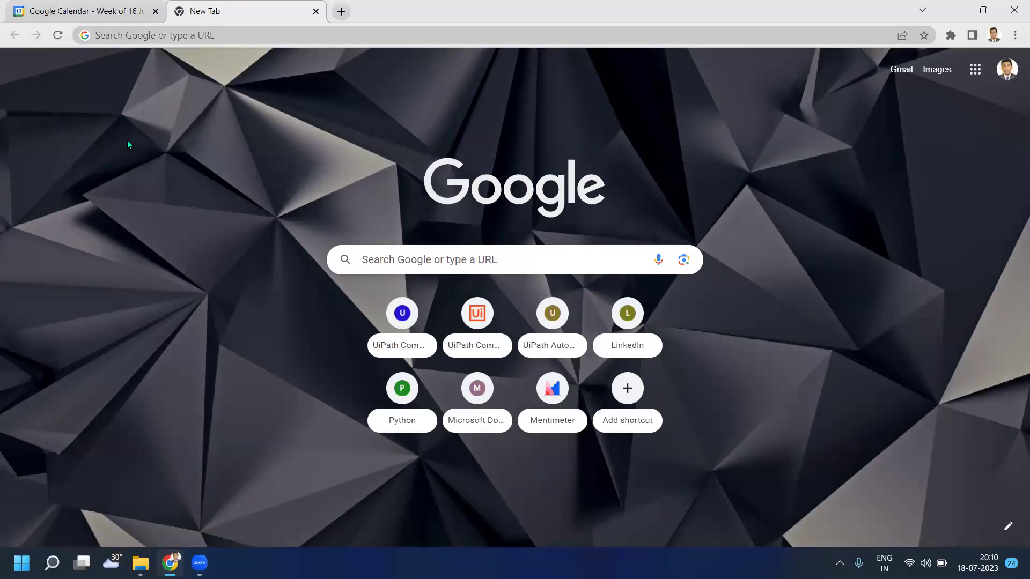
click(168, 34)
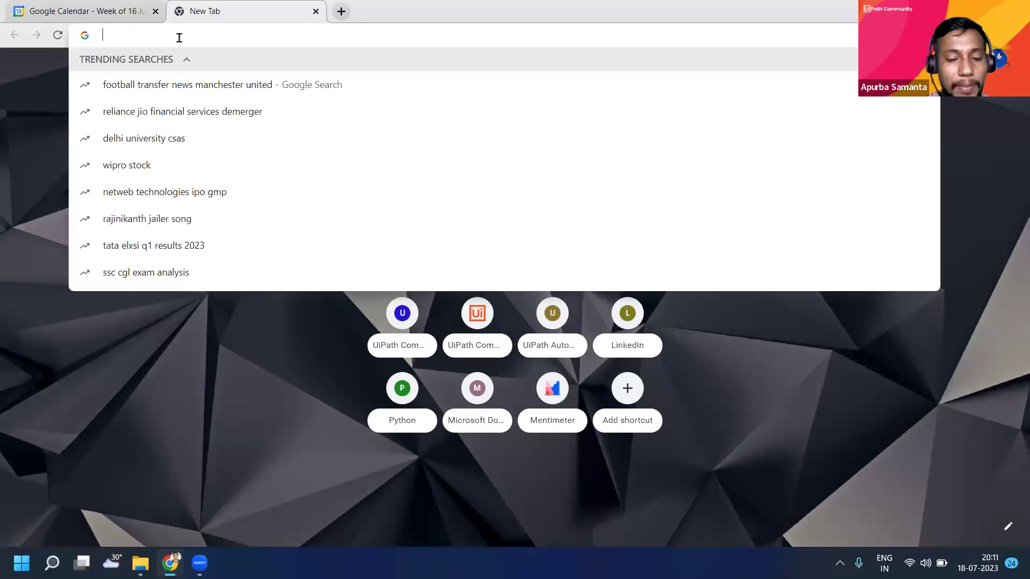
text(cloud.uipath.com)
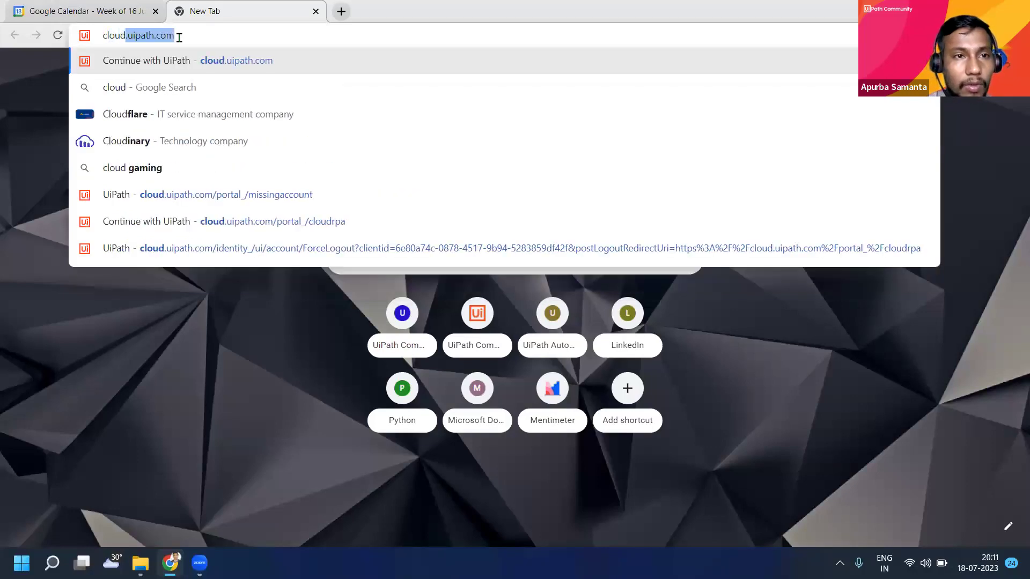
key(Right)
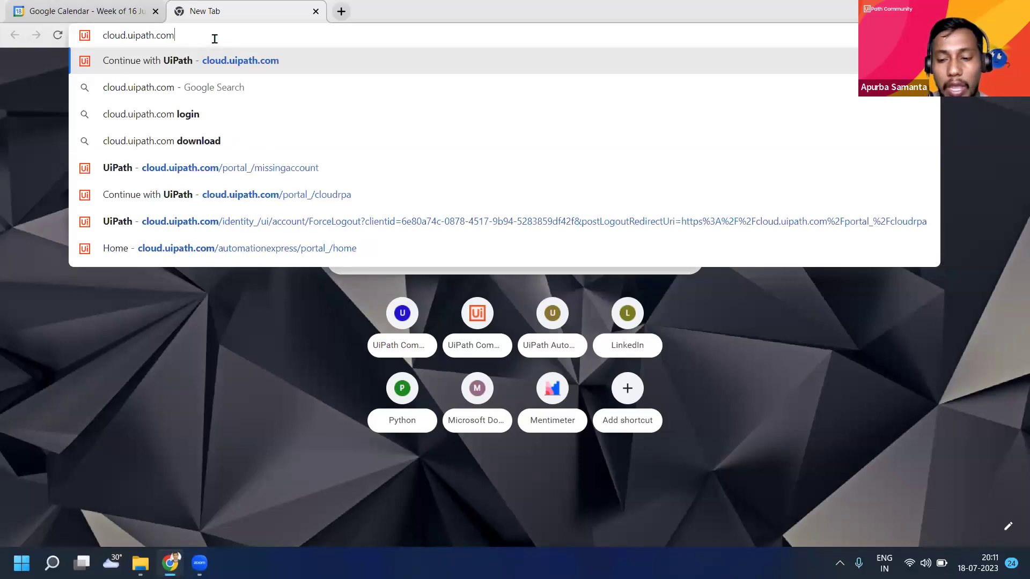
key(Return)
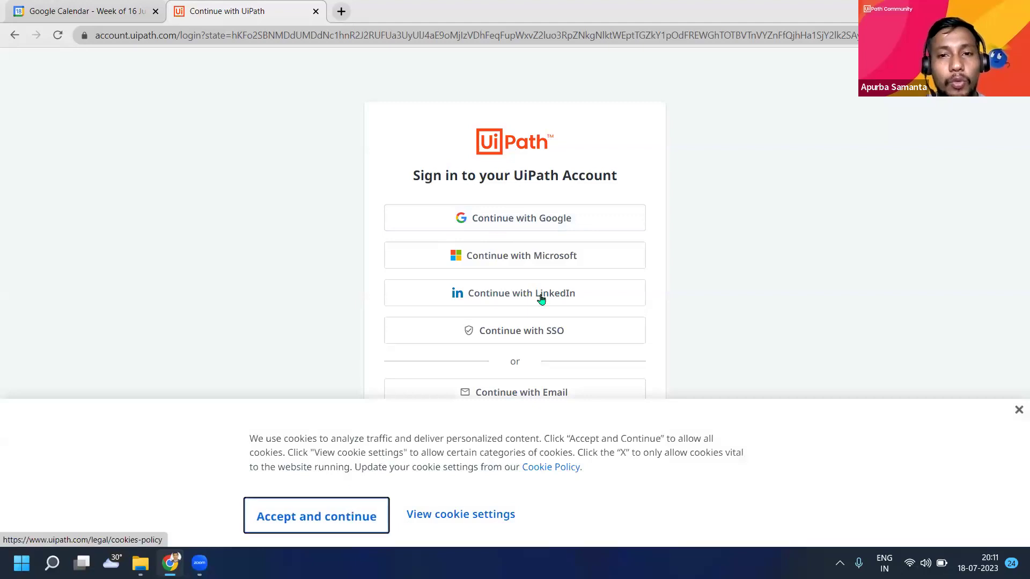
Step: Sign in to UiPath with the listed Google account and start creating an organization
click(532, 221)
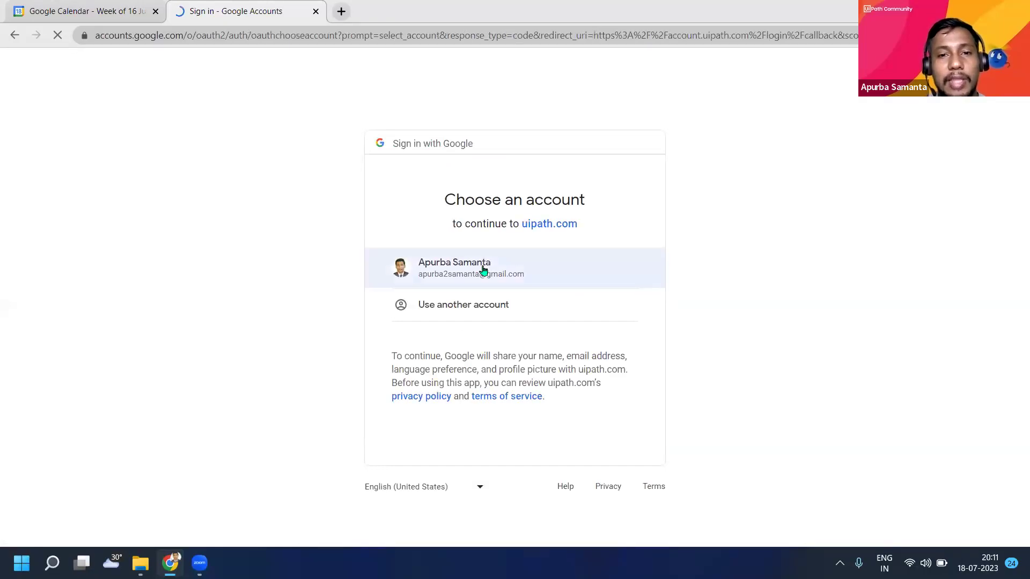
click(483, 270)
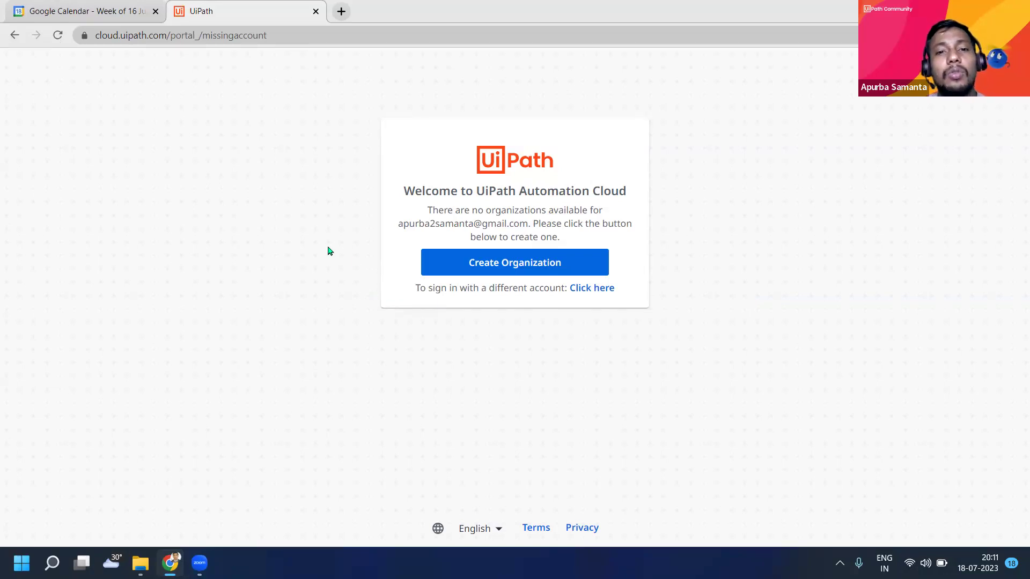
click(509, 267)
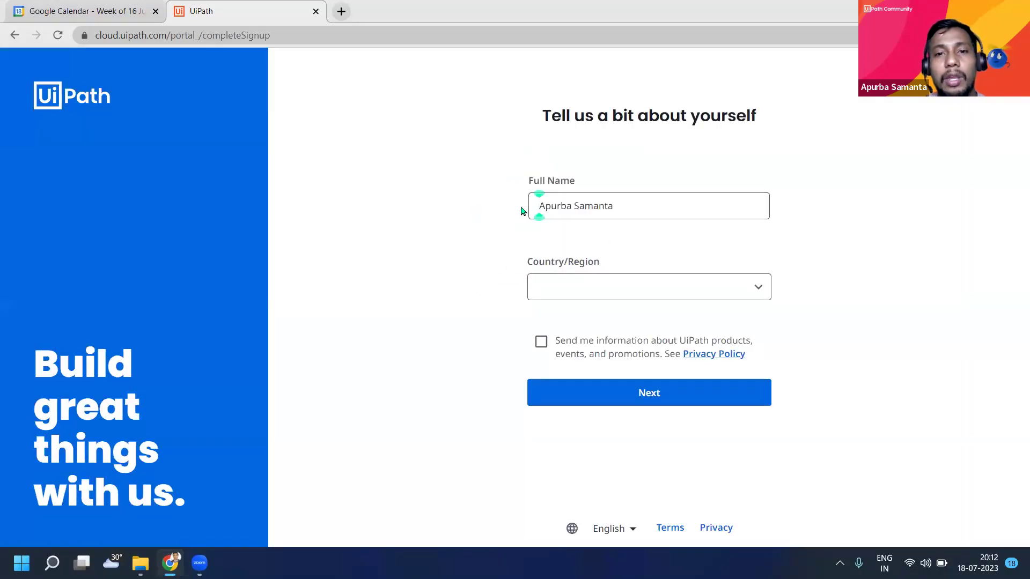
Step: Set the country to India and the state to West Bengal in the sign-up form, and continue to organization creation
click(763, 289)
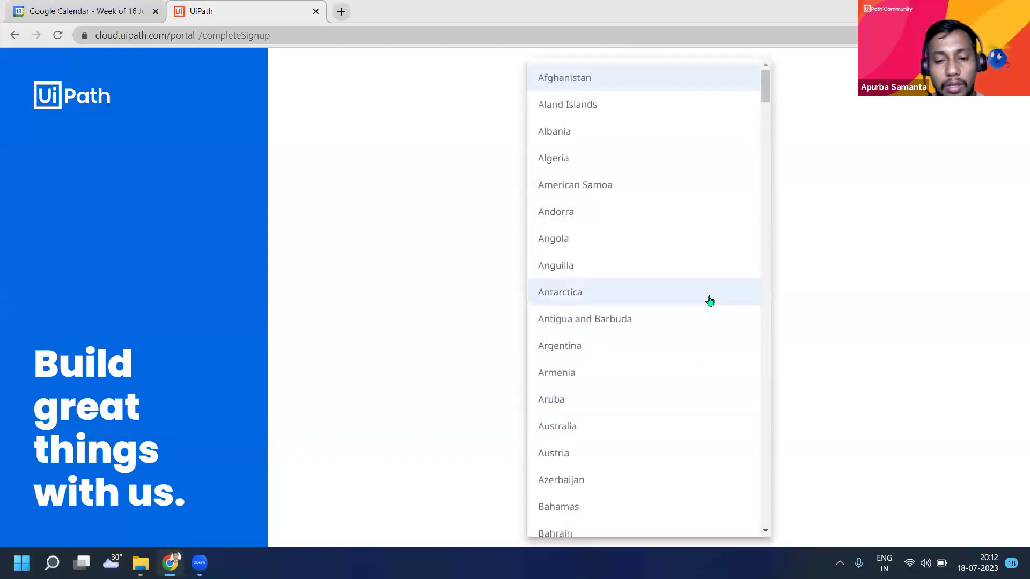
text(in)
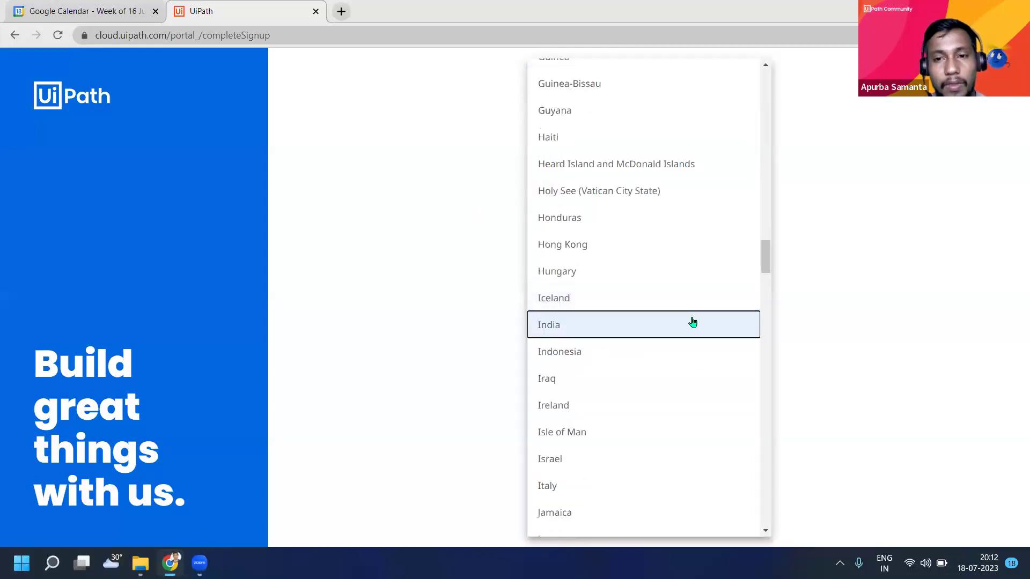
click(692, 322)
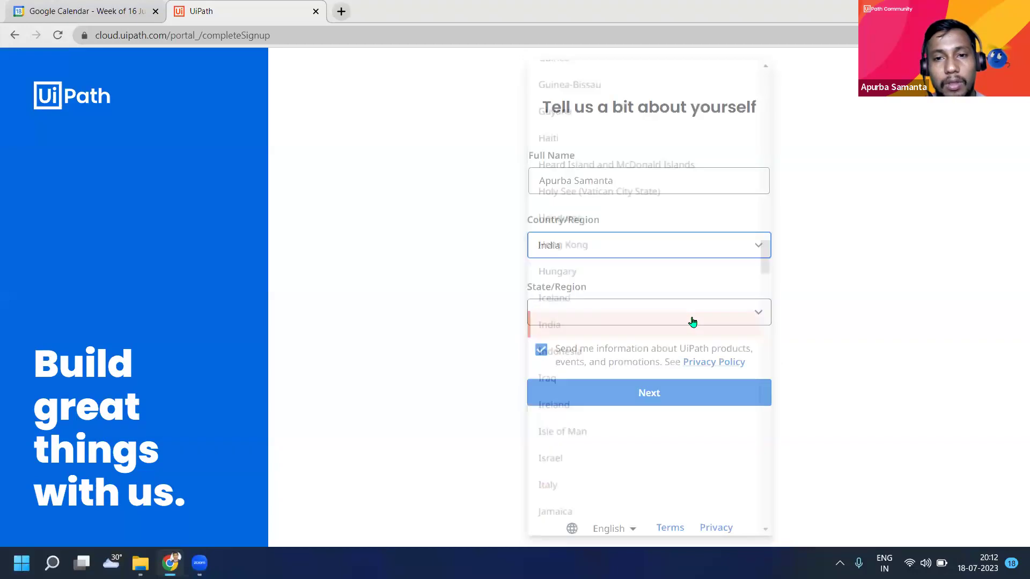
click(759, 312)
scroll(688, 338, down, 9)
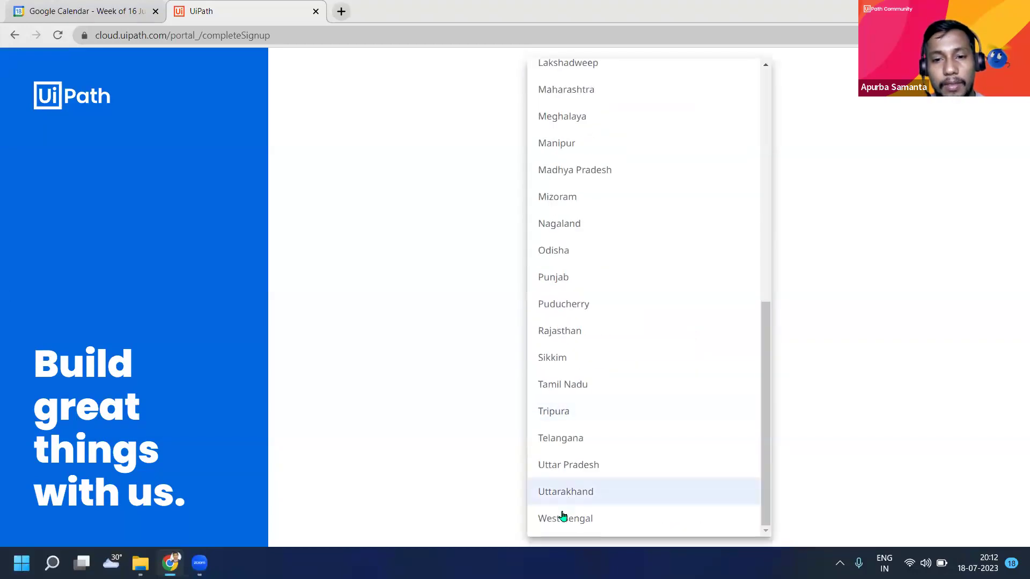
click(562, 516)
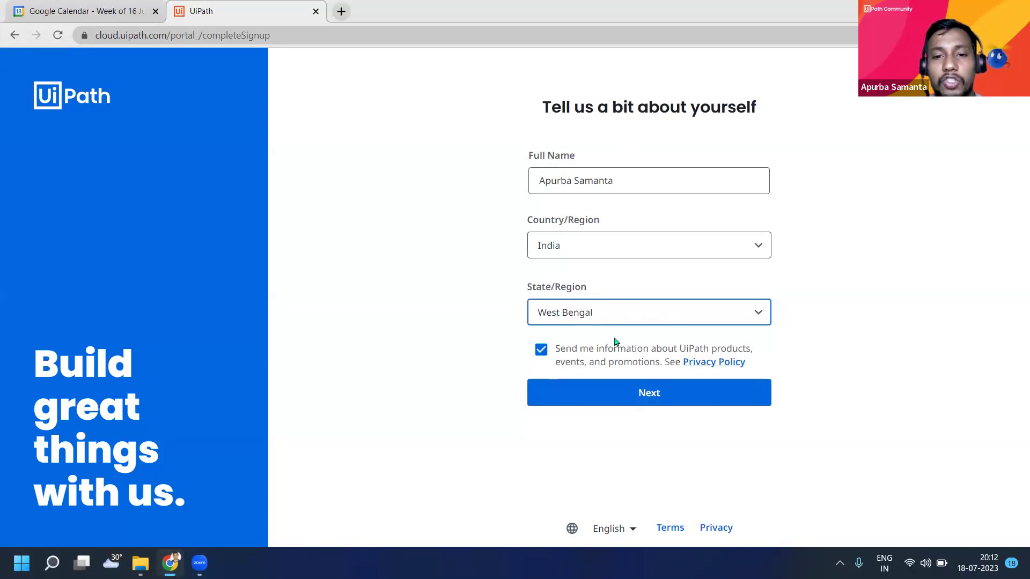
click(660, 398)
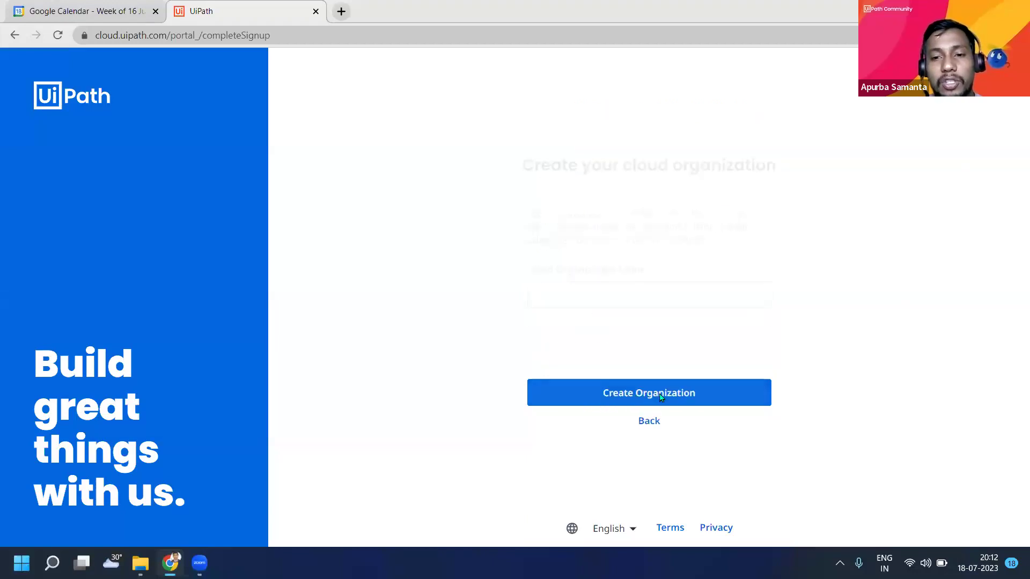
Step: Name the cloud organization AutomationExpress and create it
click(594, 296)
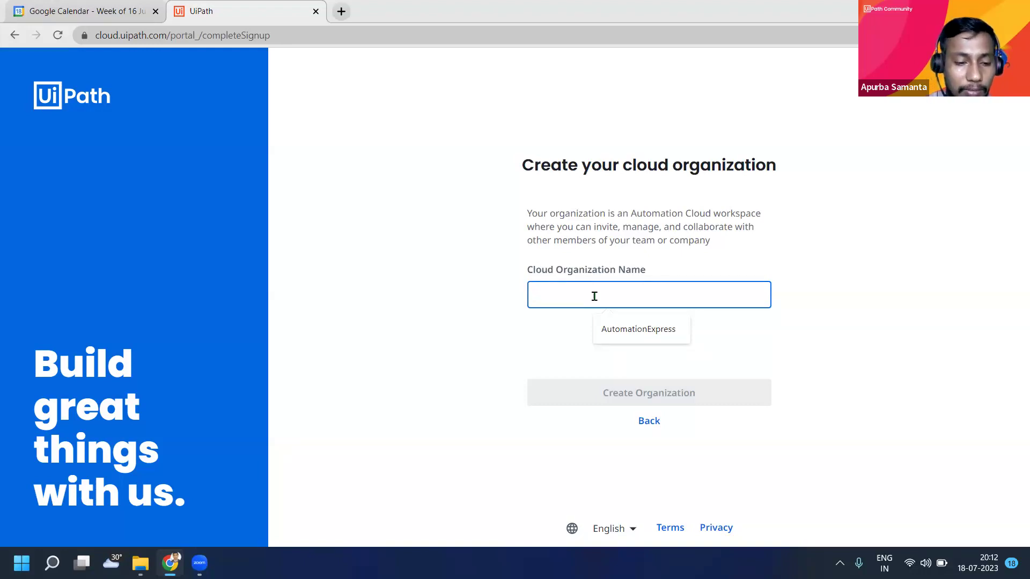
text(Auto)
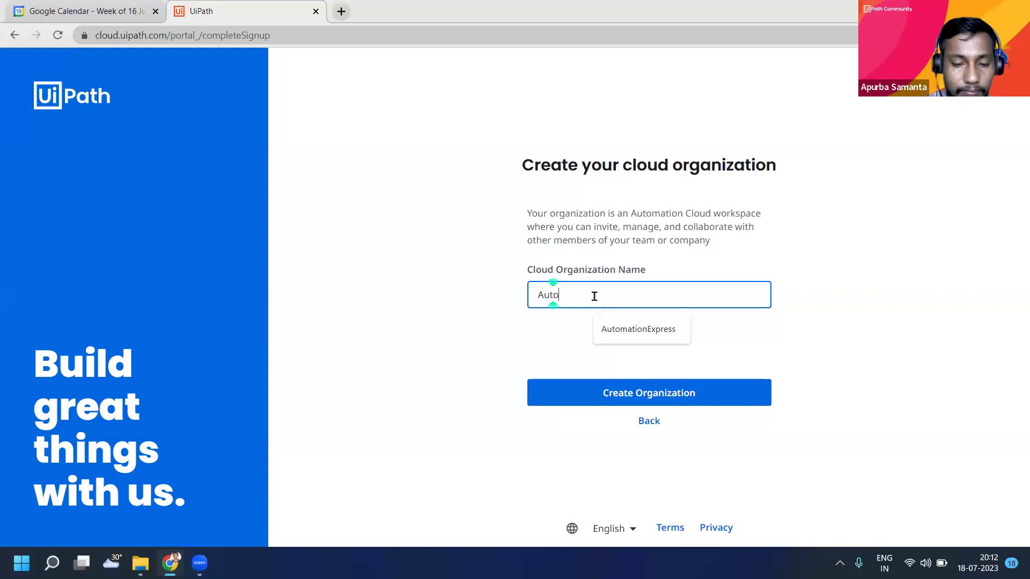
text(mationEx)
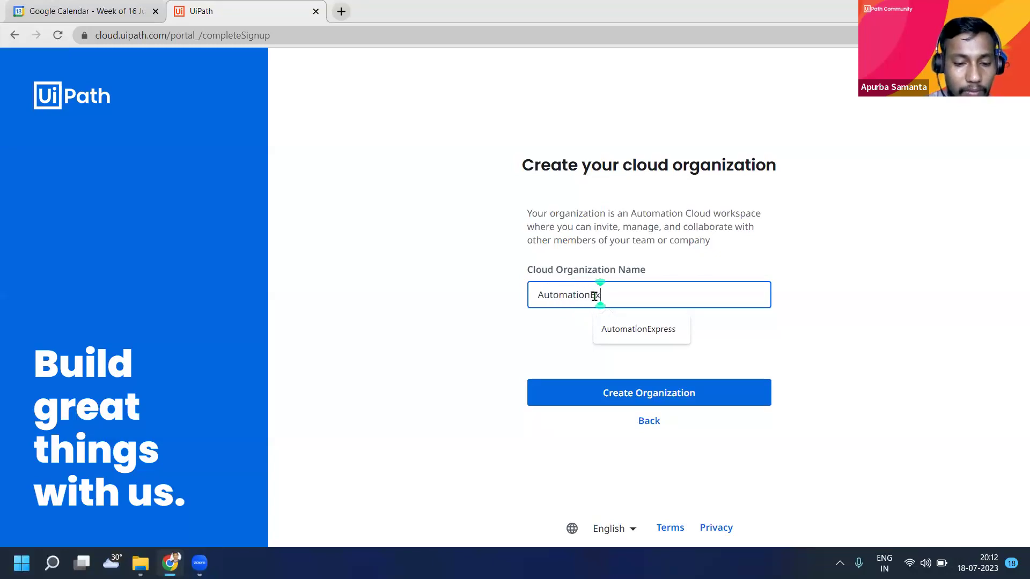
text(press)
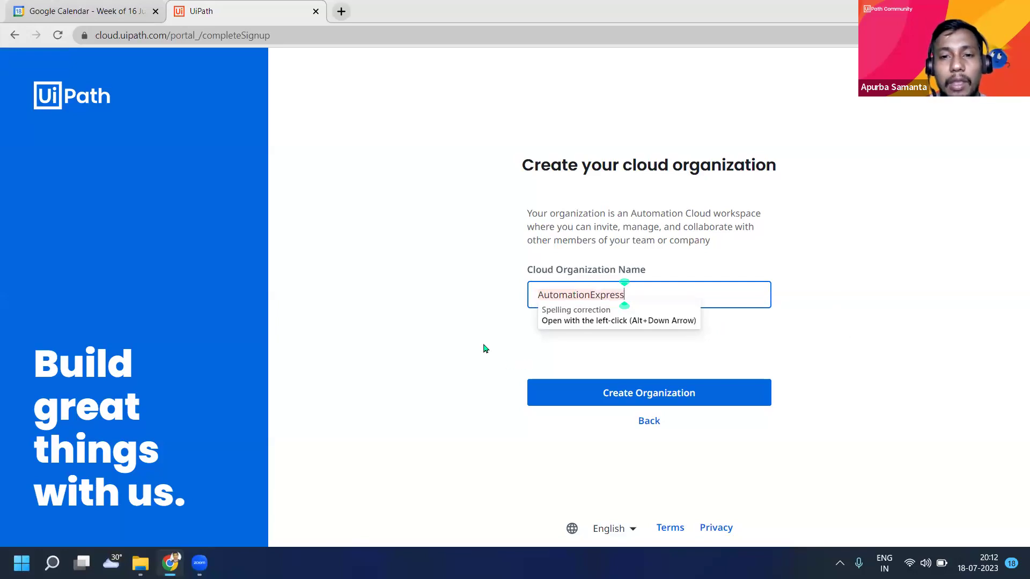
click(863, 303)
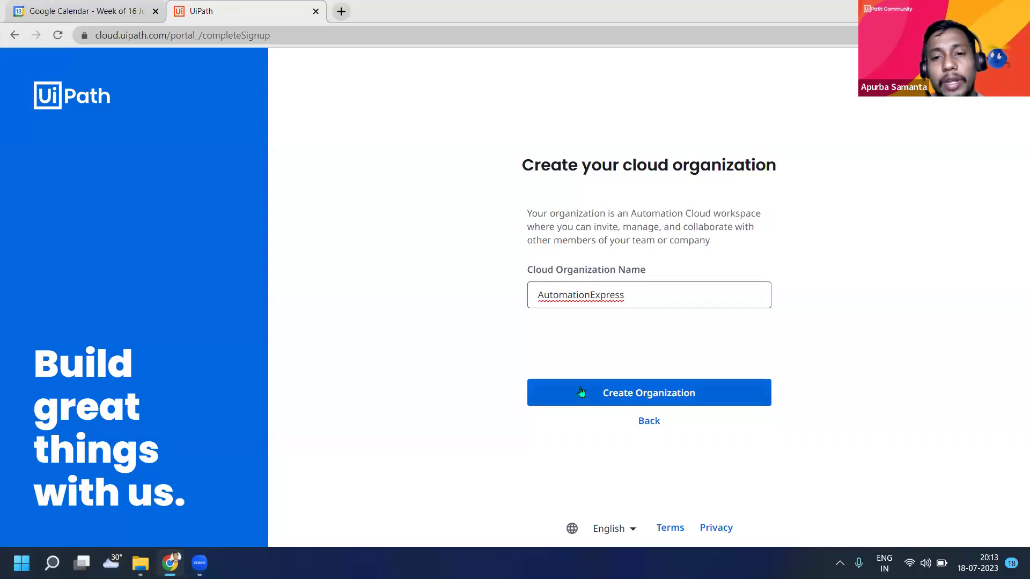
click(683, 394)
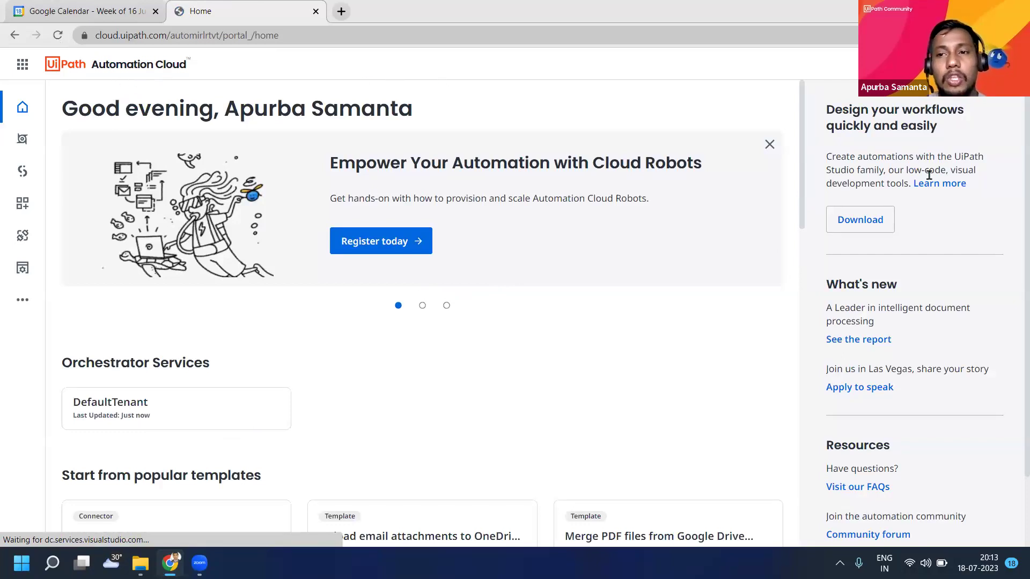
Step: Request the Studio download, cancel saving it, and launch the existing UiPathStudioCommunity installer from the Downloads folder
click(862, 223)
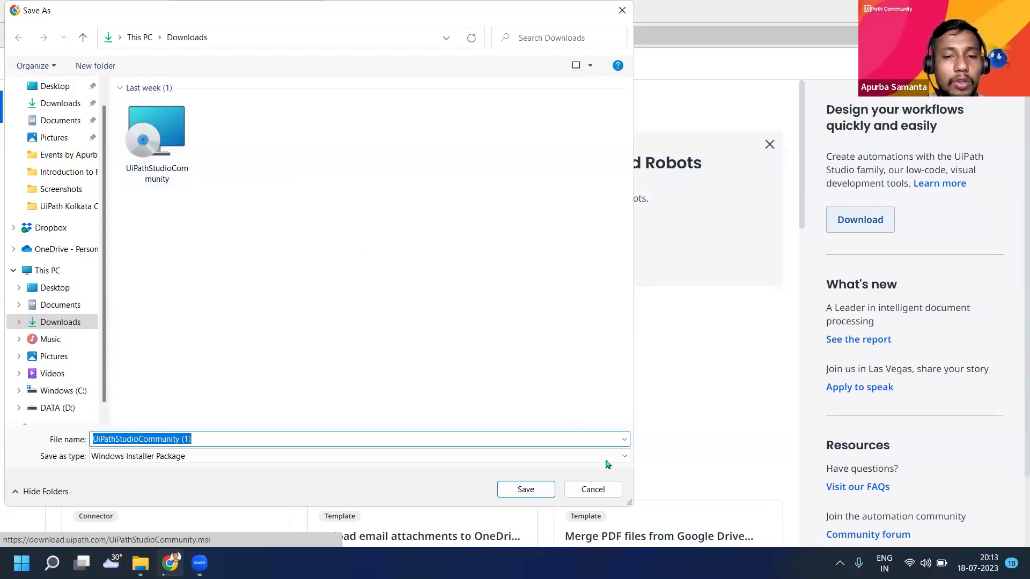
click(599, 494)
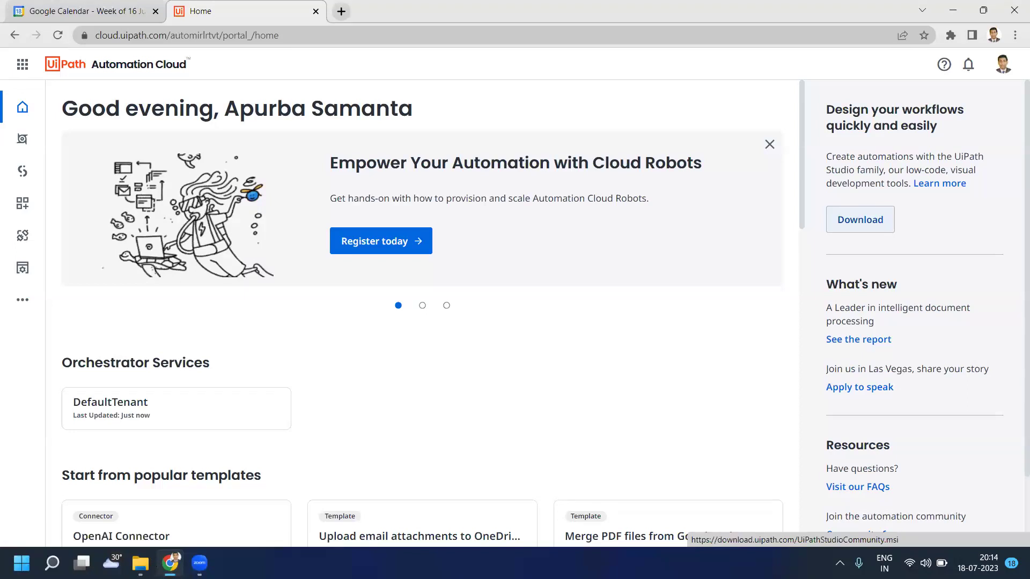
mouse_move(140, 564)
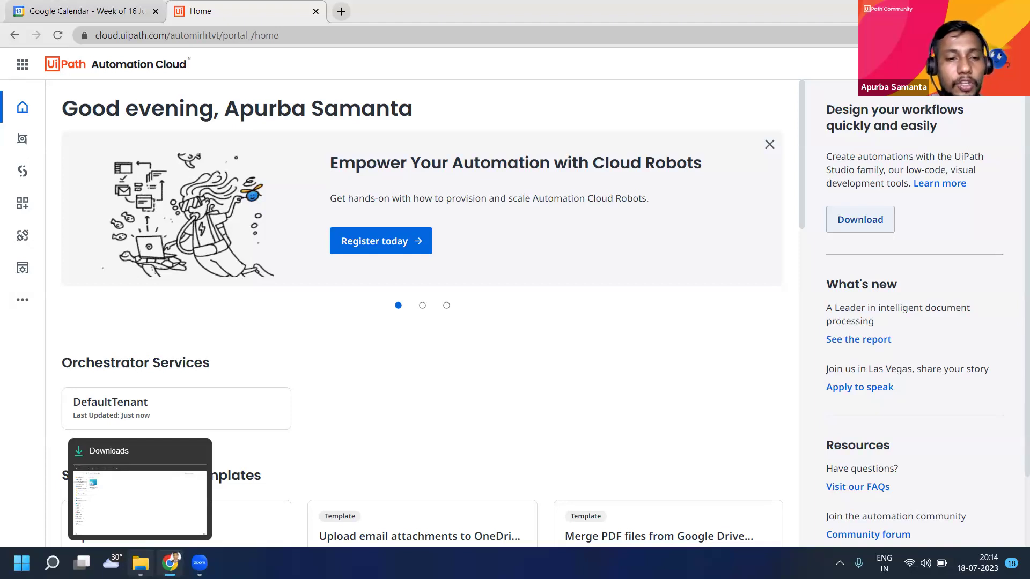
click(163, 514)
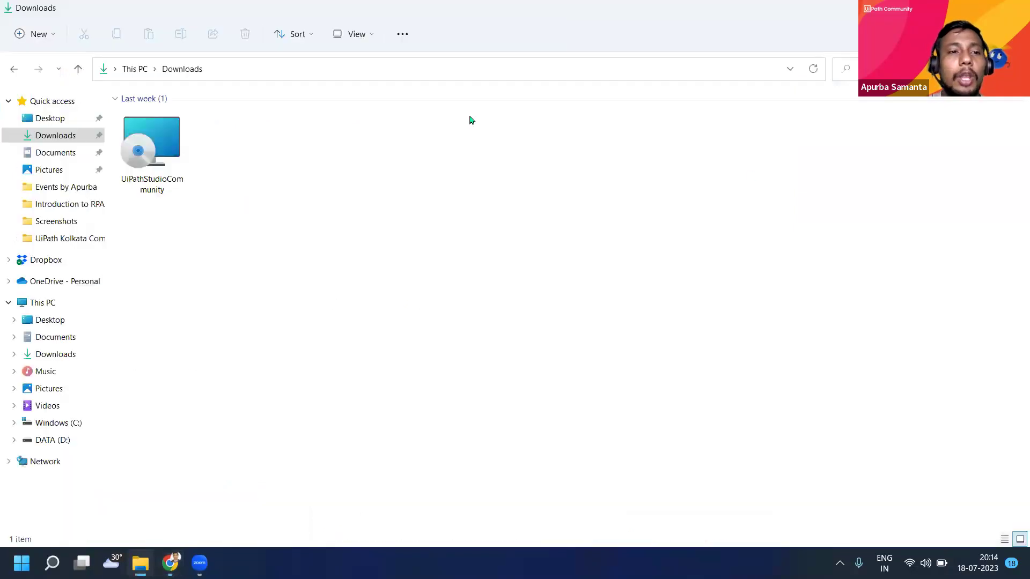
double_click(160, 147)
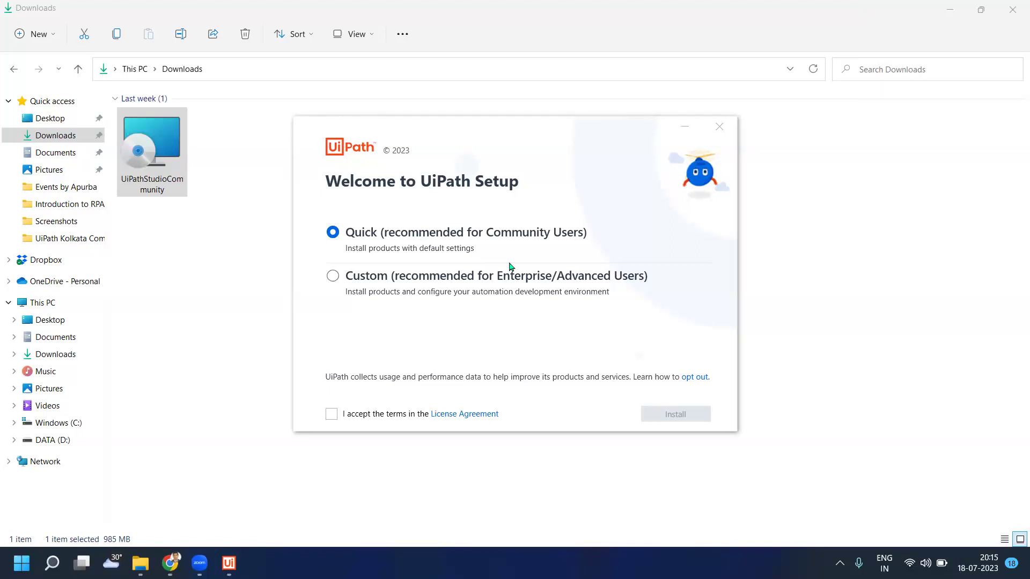
Step: Switch to the browser and open the organization's Administration page in Automation Cloud
click(170, 563)
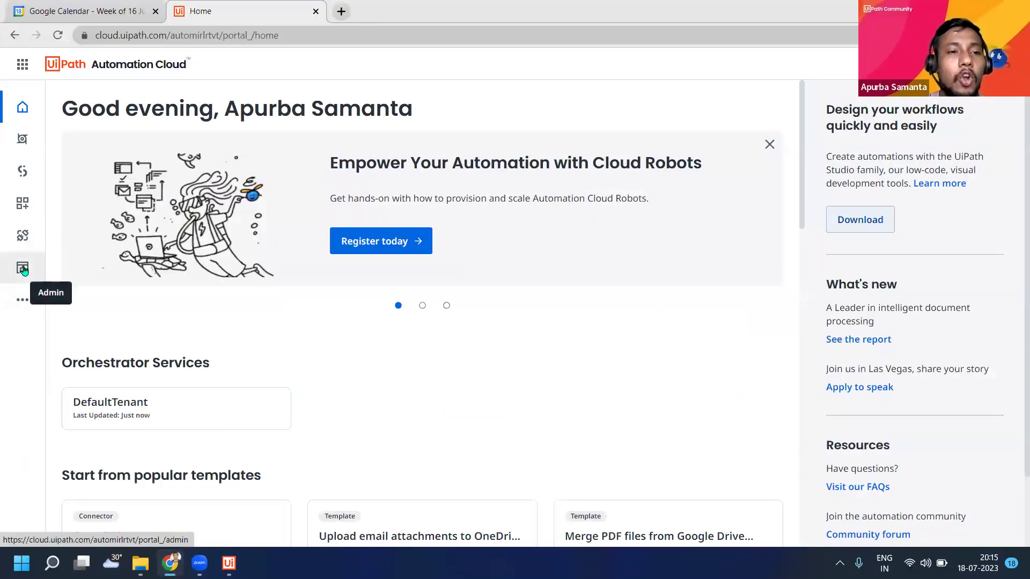
click(24, 270)
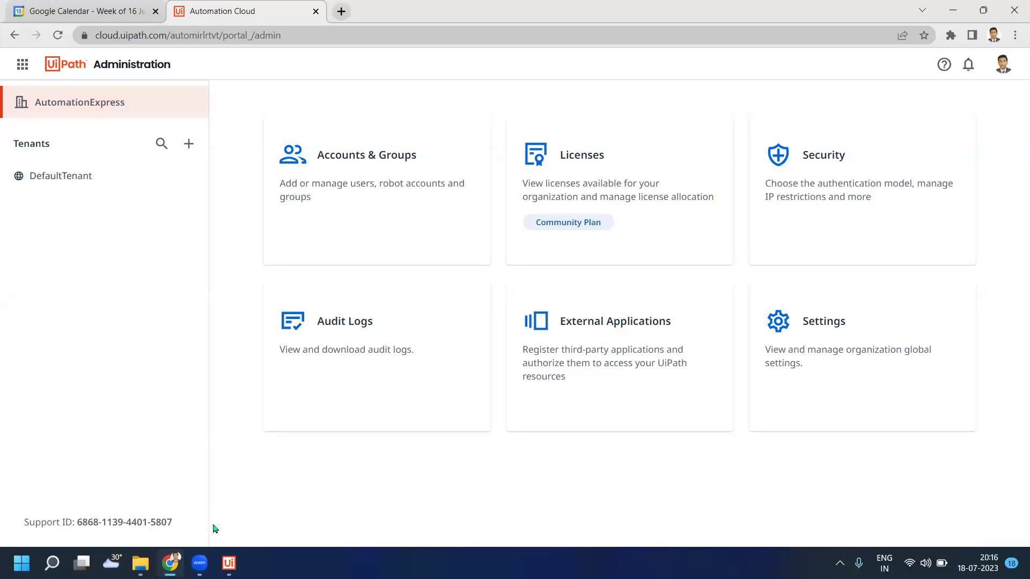
Step: Switch to File Explorer, view the properties of the UiPathStudioCommunity installer in Downloads, and close them without changes
click(228, 561)
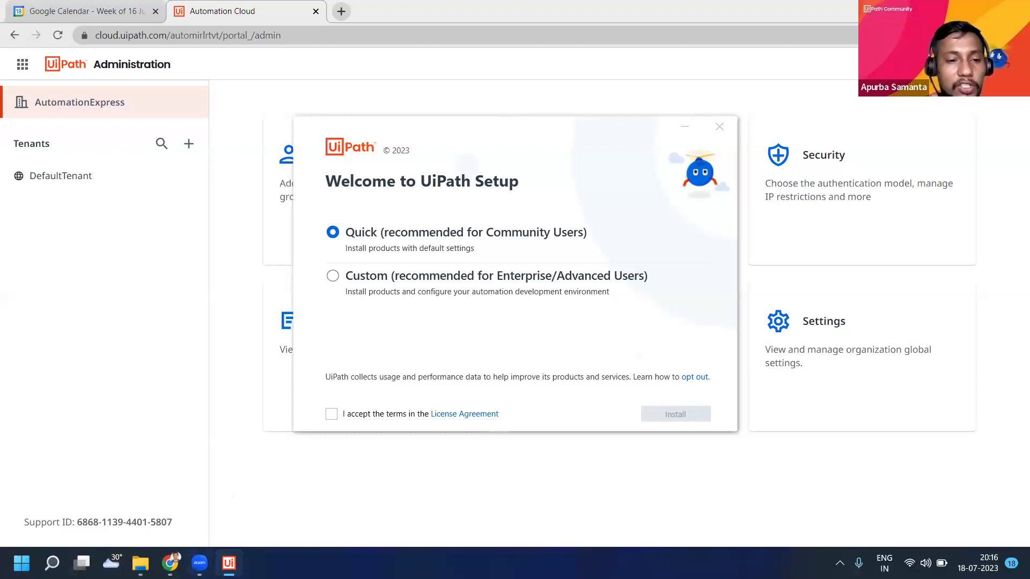
click(141, 564)
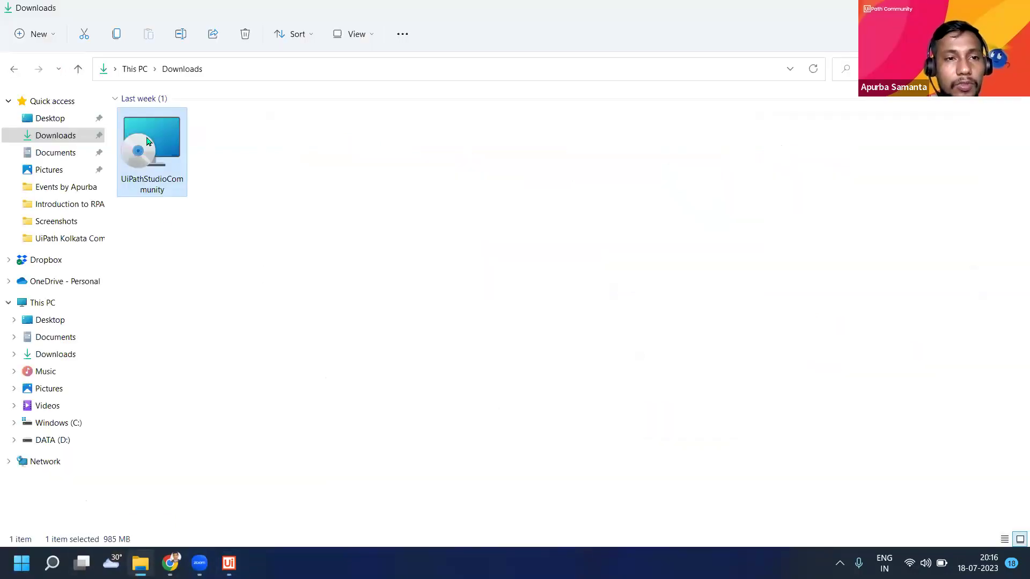
right_click(147, 138)
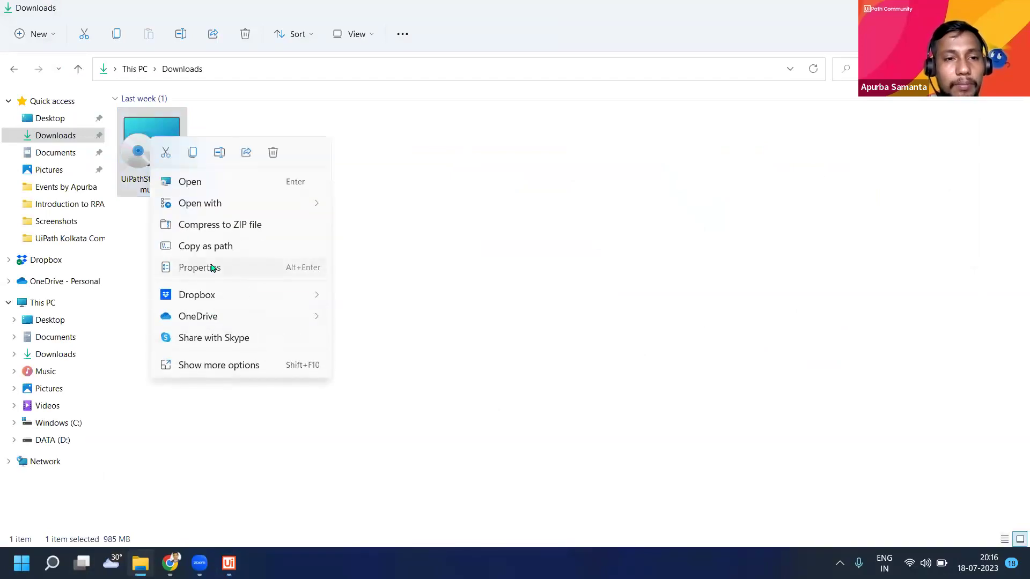
click(212, 268)
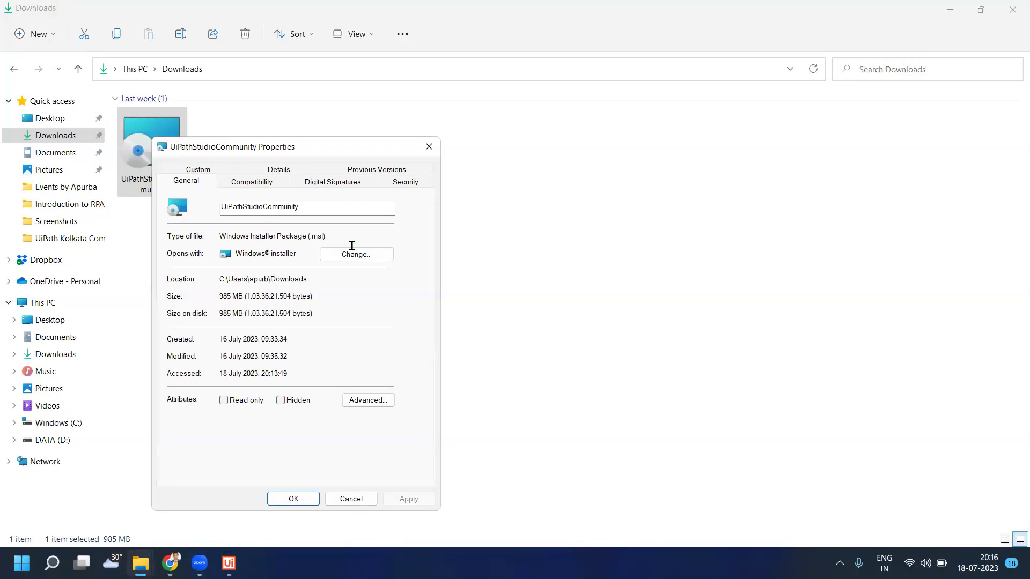
click(349, 498)
Step: Return to UiPath Setup and accept the License Agreement terms for the Quick installation
mouse_move(229, 563)
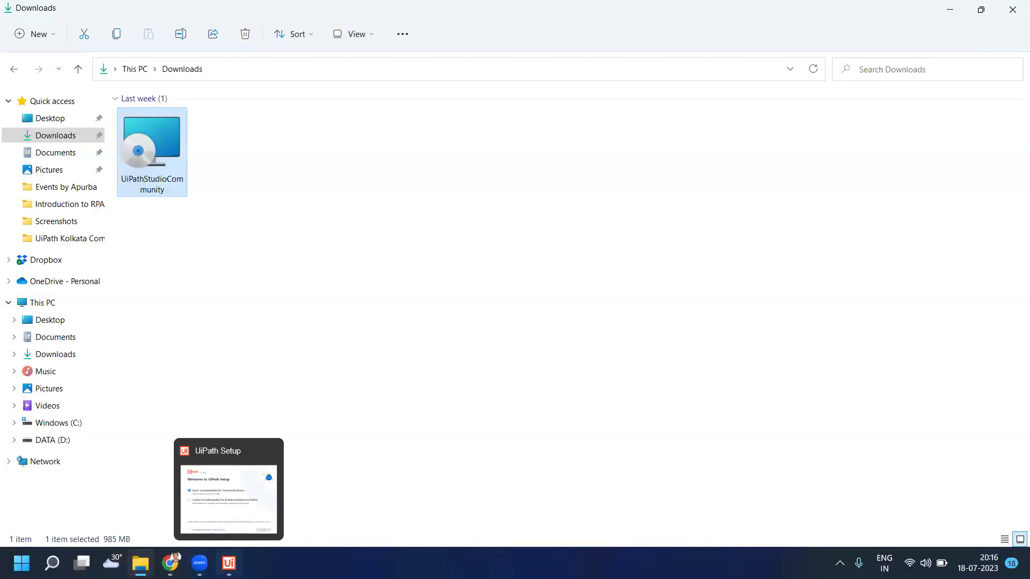
click(229, 563)
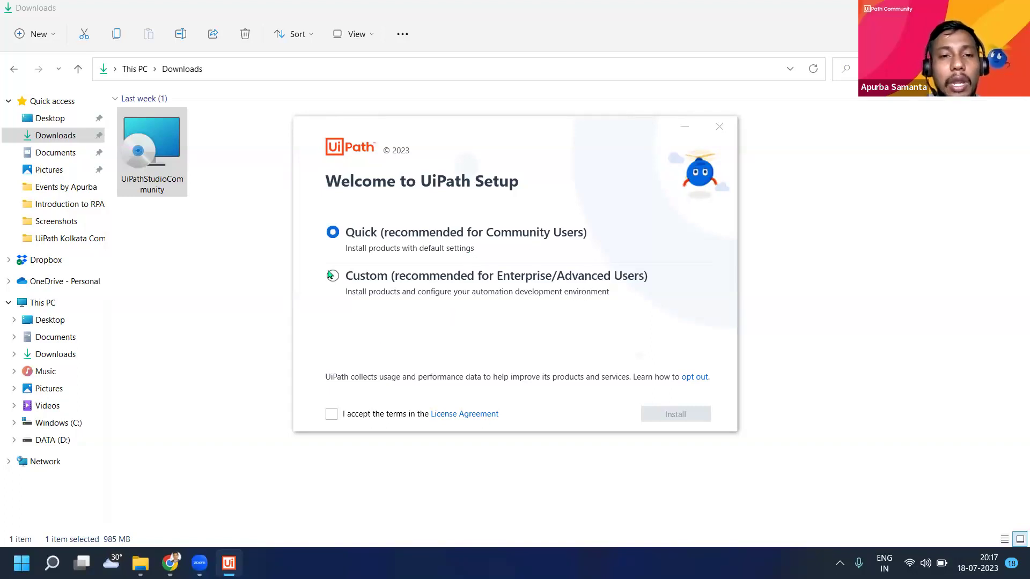
click(333, 414)
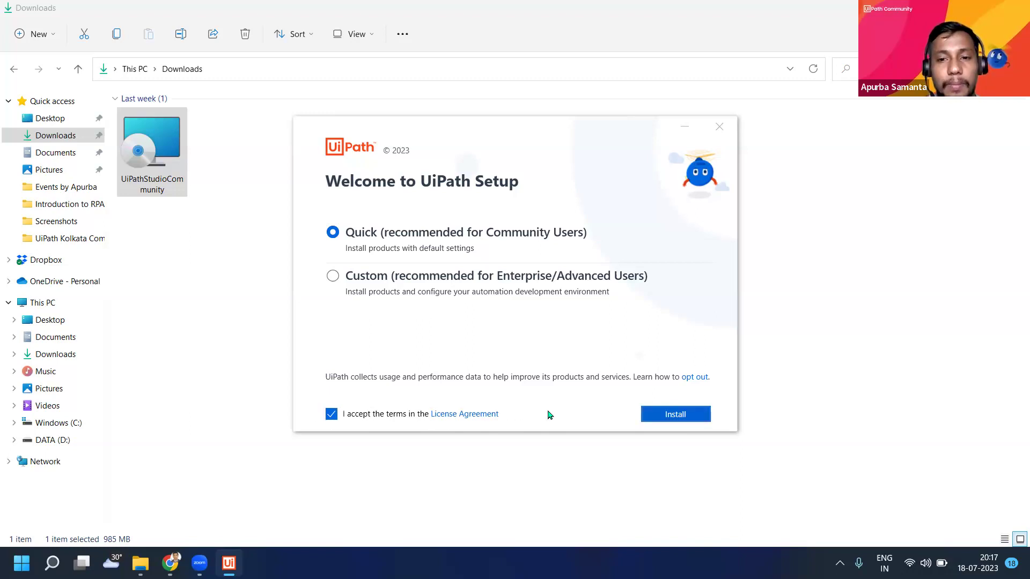
Step: Run the Quick installation of UiPath and allow setup to force-close the Chrome processes for the browser extension
click(679, 414)
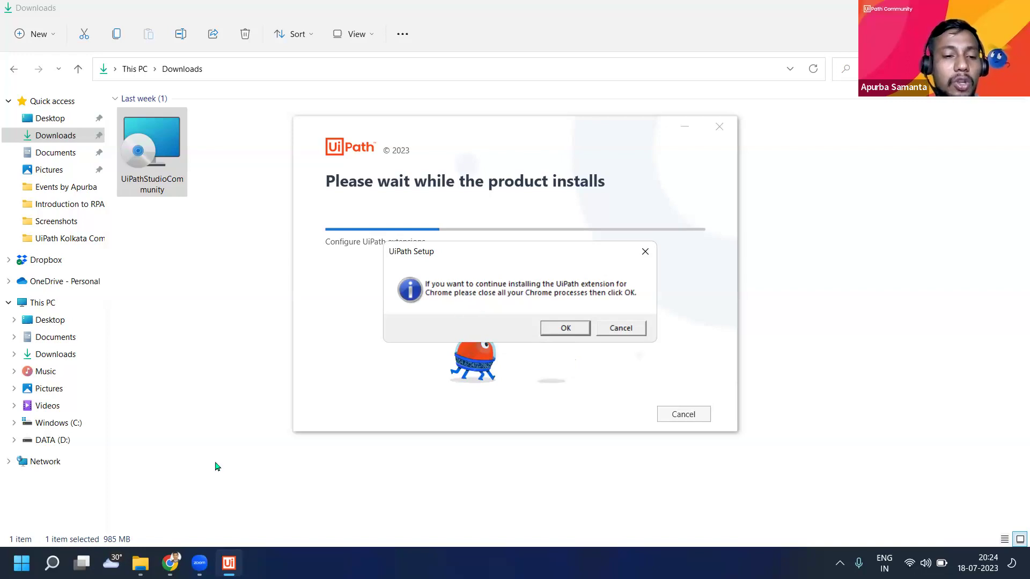
mouse_move(170, 563)
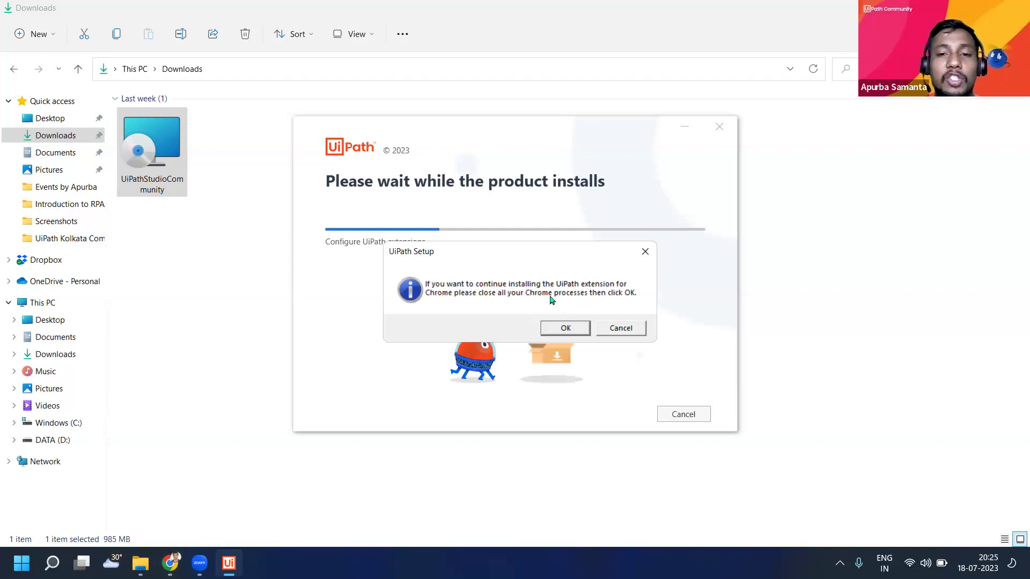
click(565, 329)
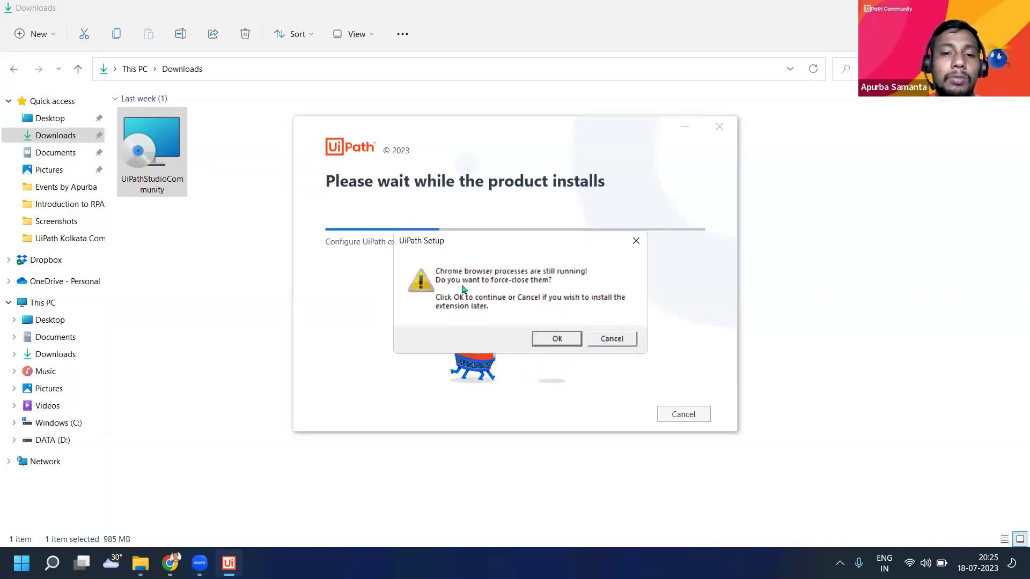
click(557, 341)
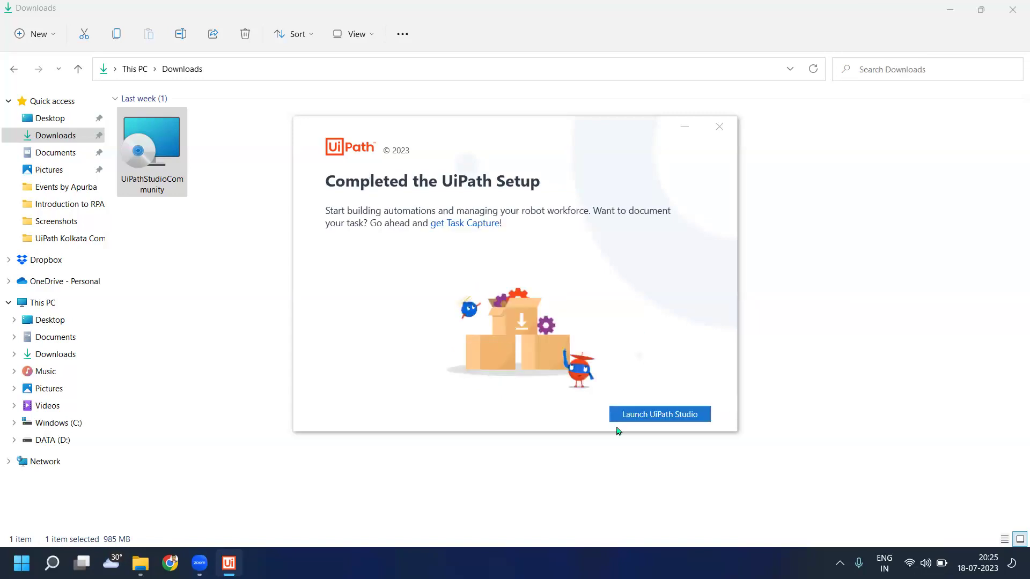
click(652, 417)
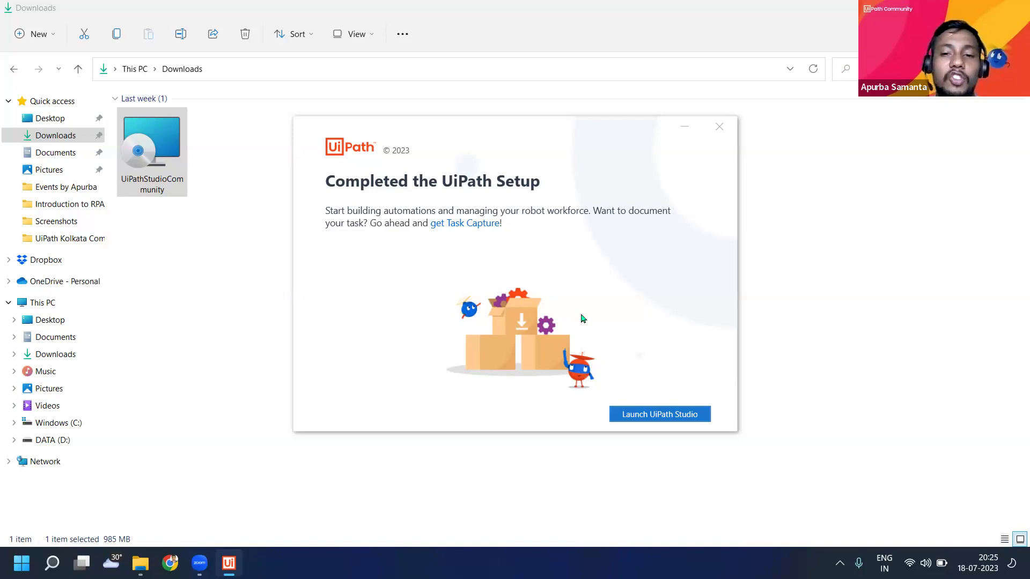
click(656, 417)
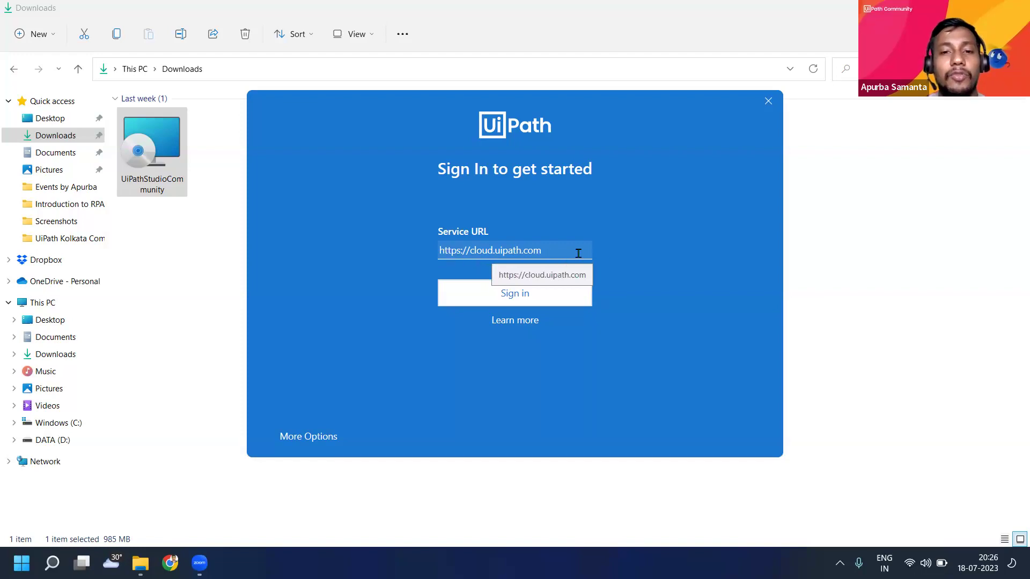
click(526, 291)
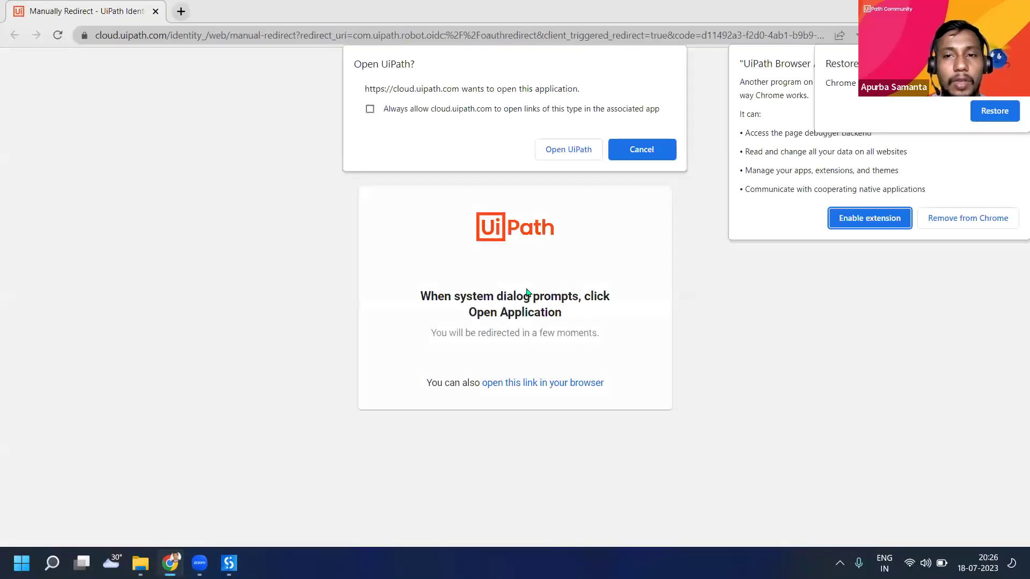
click(567, 150)
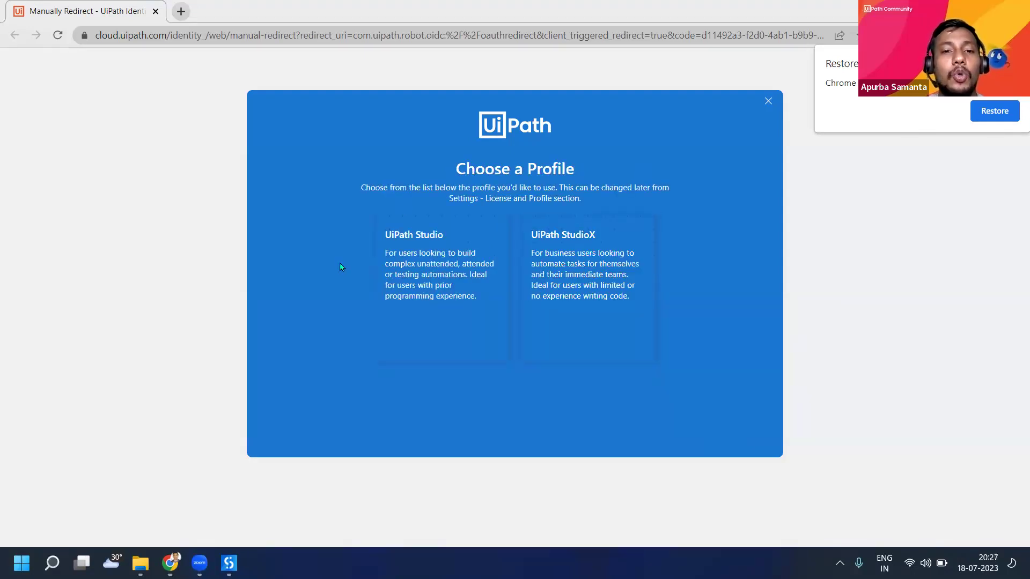
Step: Choose the UiPath Studio profile and dismiss the Welcome to Studio dialog with Don't show again enabled
click(460, 261)
click(565, 265)
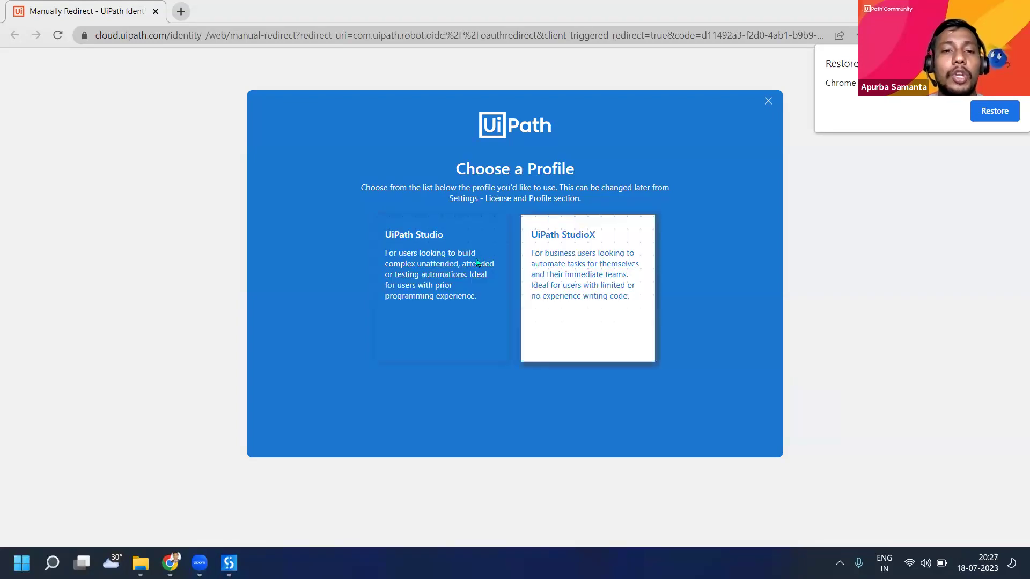
click(477, 262)
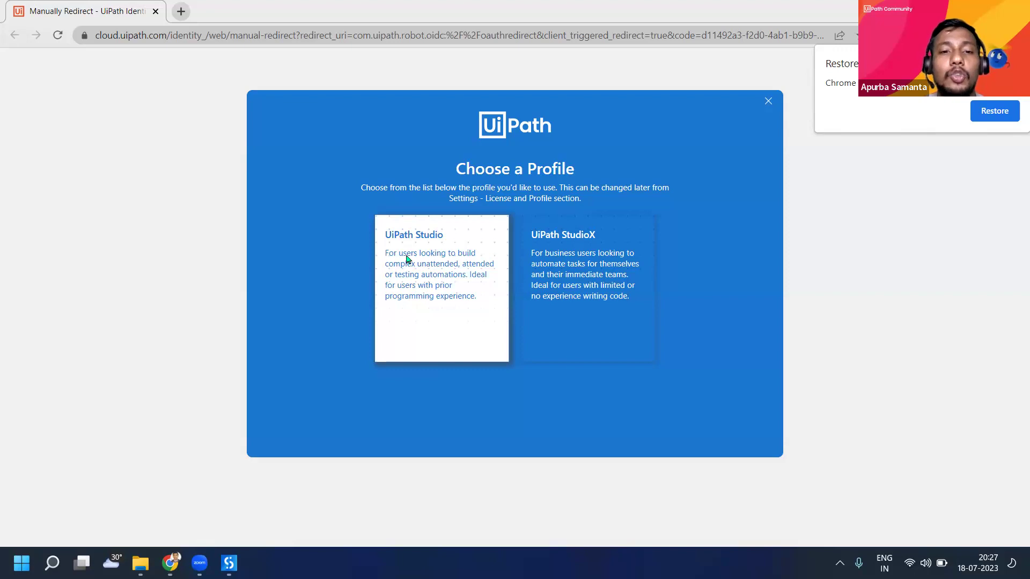
click(438, 258)
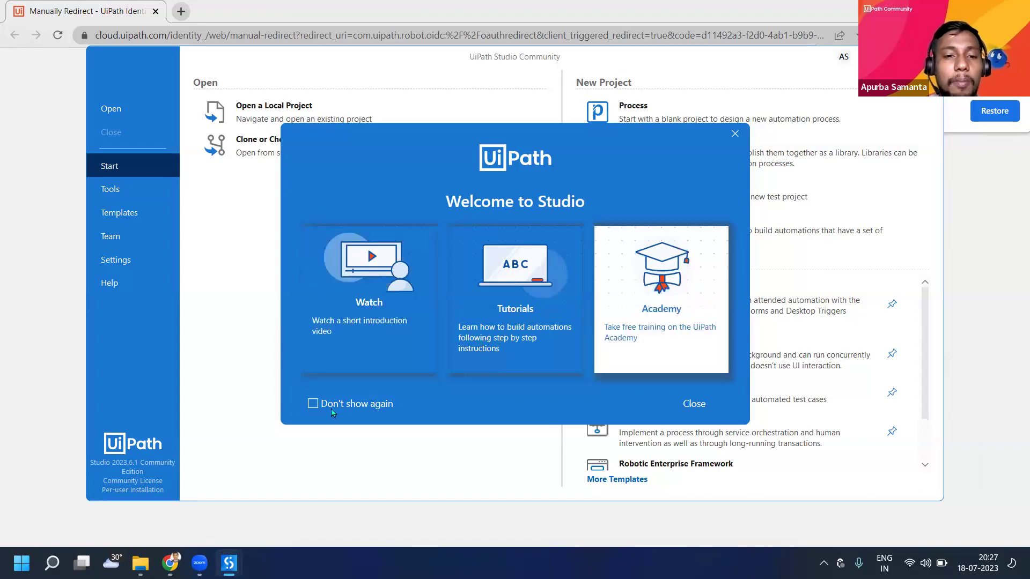
click(313, 405)
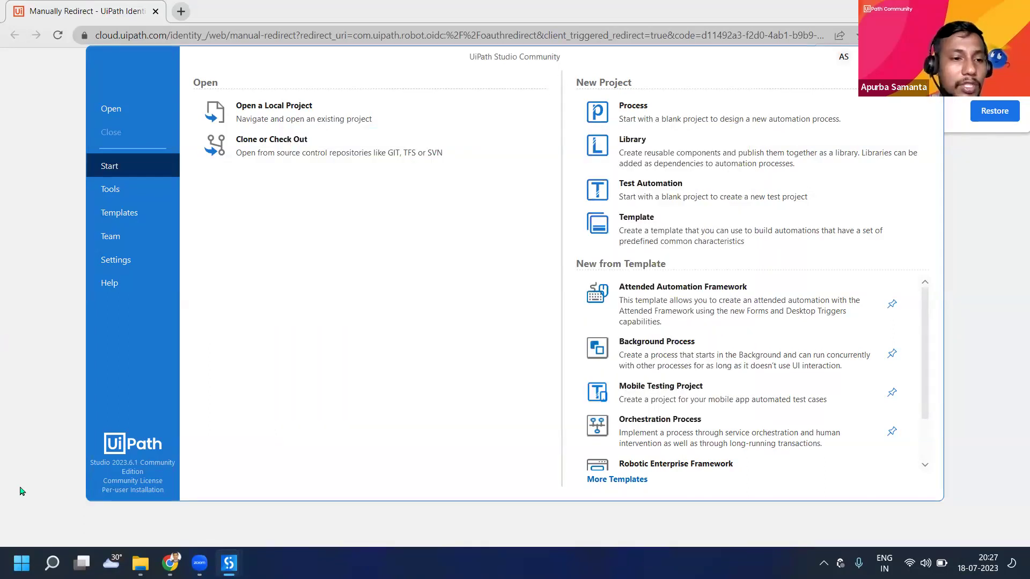
double_click(511, 57)
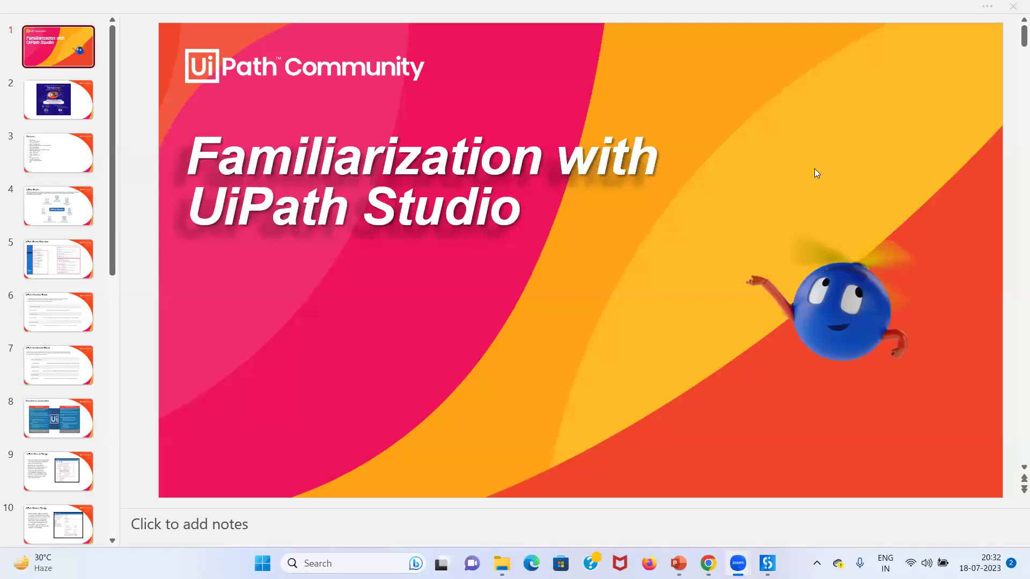
click(814, 170)
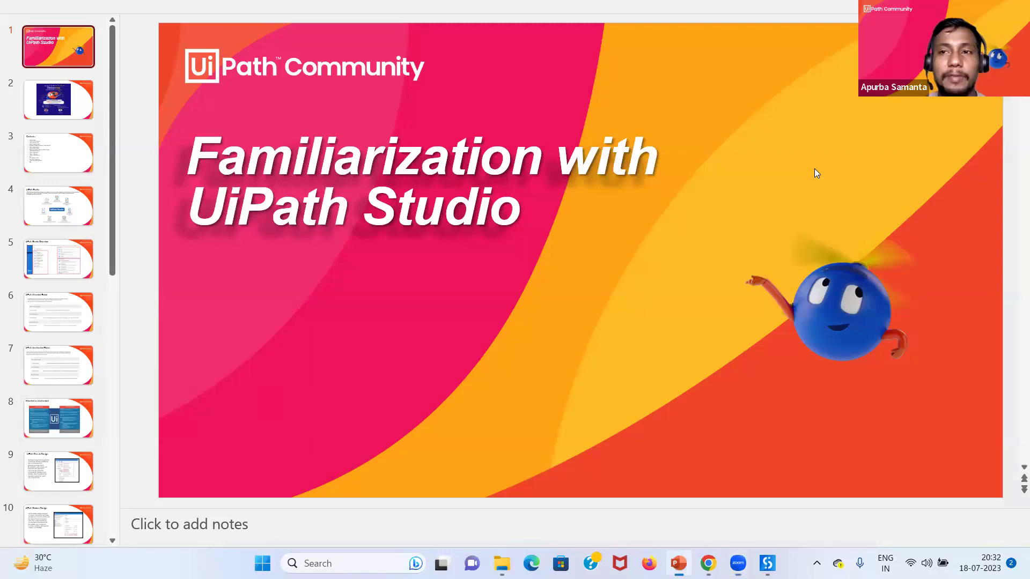